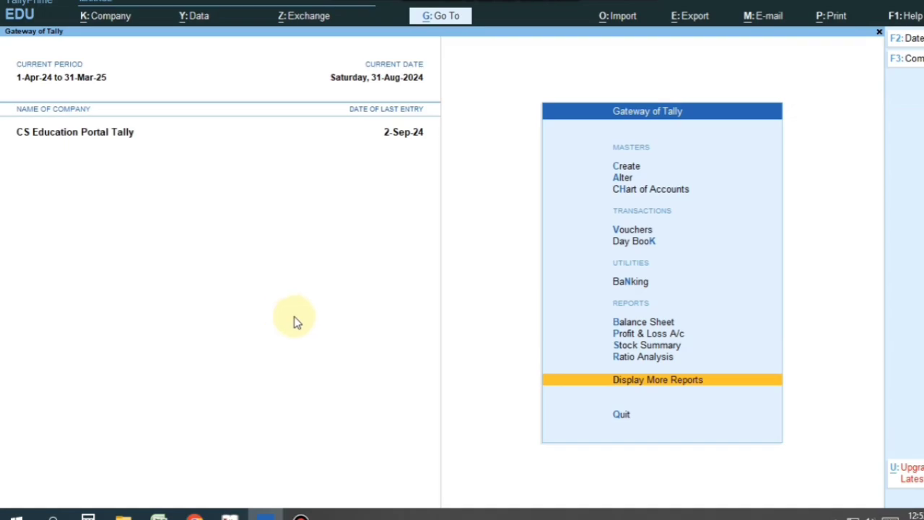
- Open a new purchase voucher and set its voucher mode to Accounting Invoice
click(286, 318)
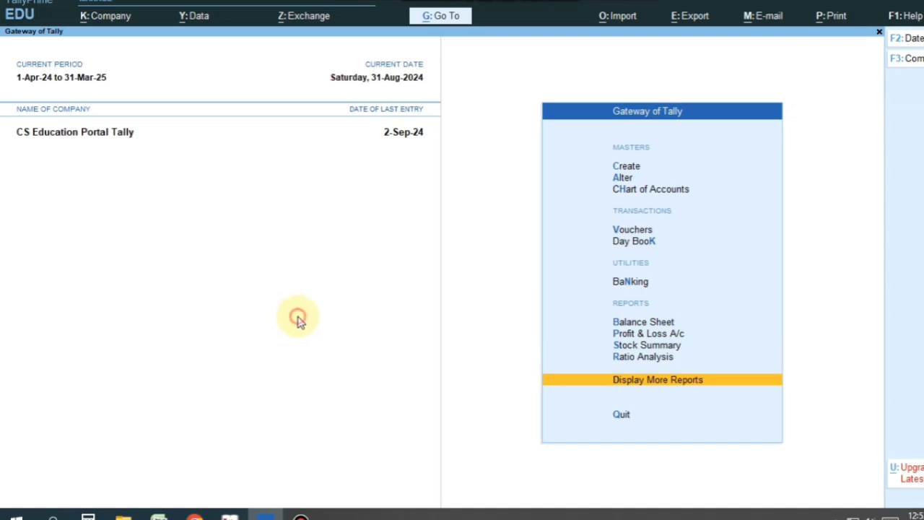
click(619, 232)
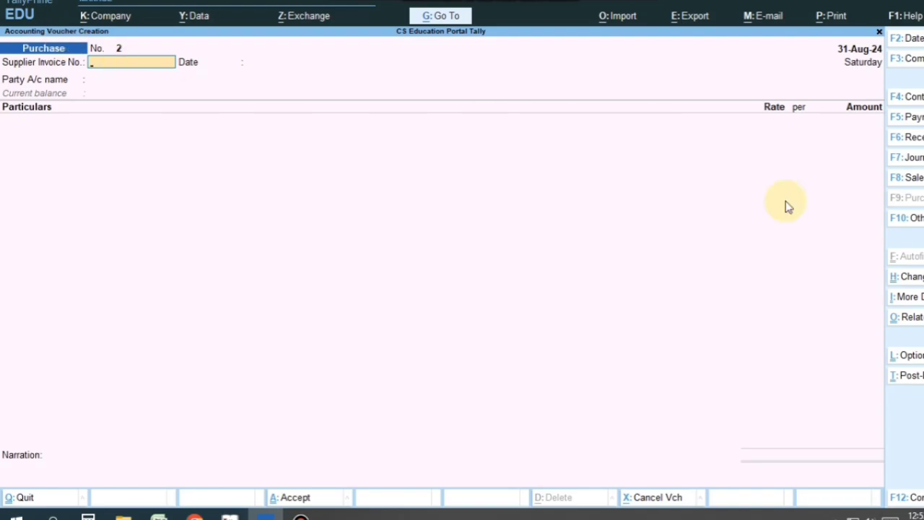
key(ctrl+h)
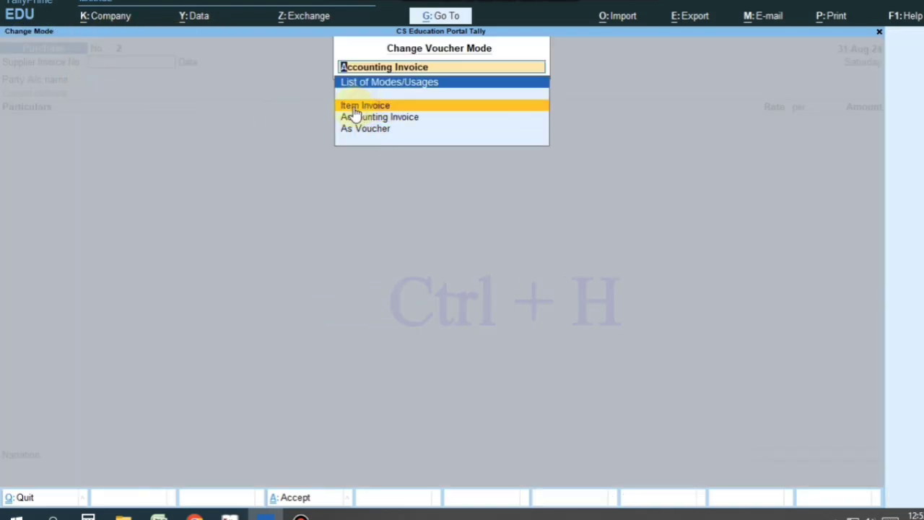
click(382, 119)
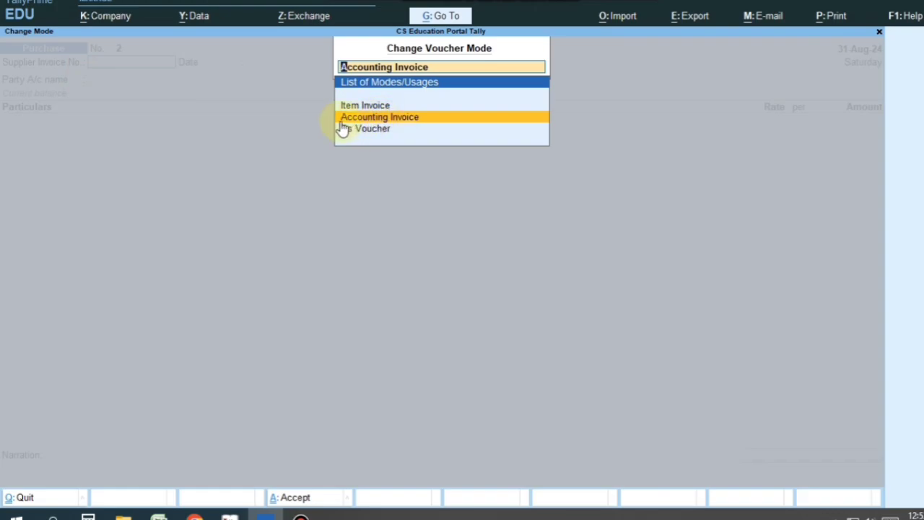
click(429, 120)
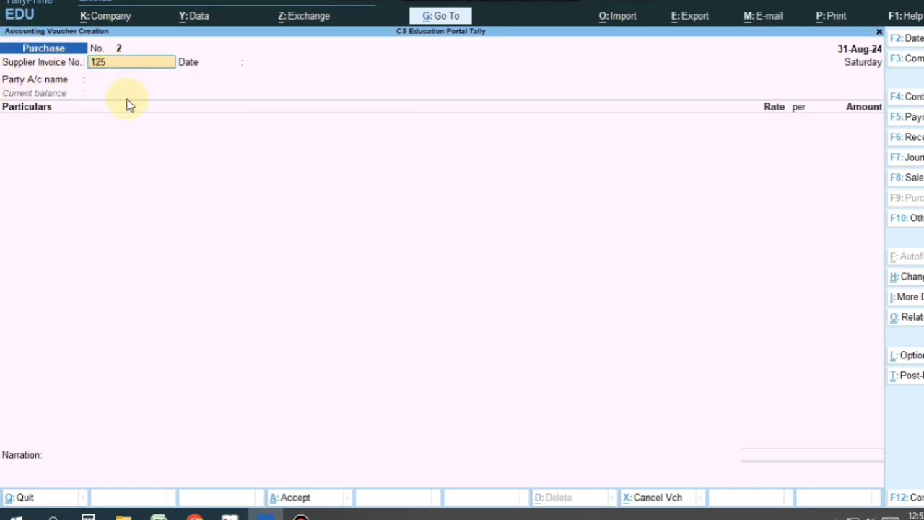
- Enter supplier invoice number 125 with the invoice date 31-Aug-24
key(Return)
key(Return)
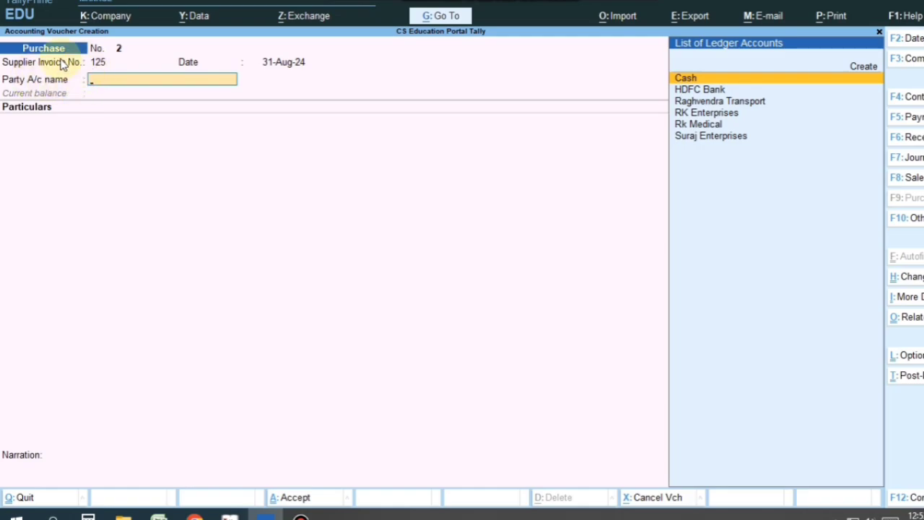
- Create a new party ledger named Raghuvanshi Transport under Sundry Creditors, using the same mailing name
click(198, 137)
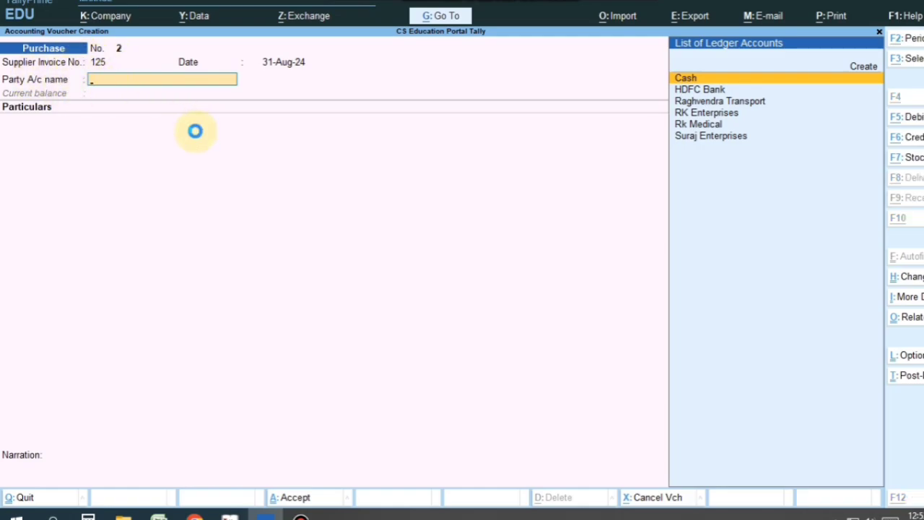
key(alt+c)
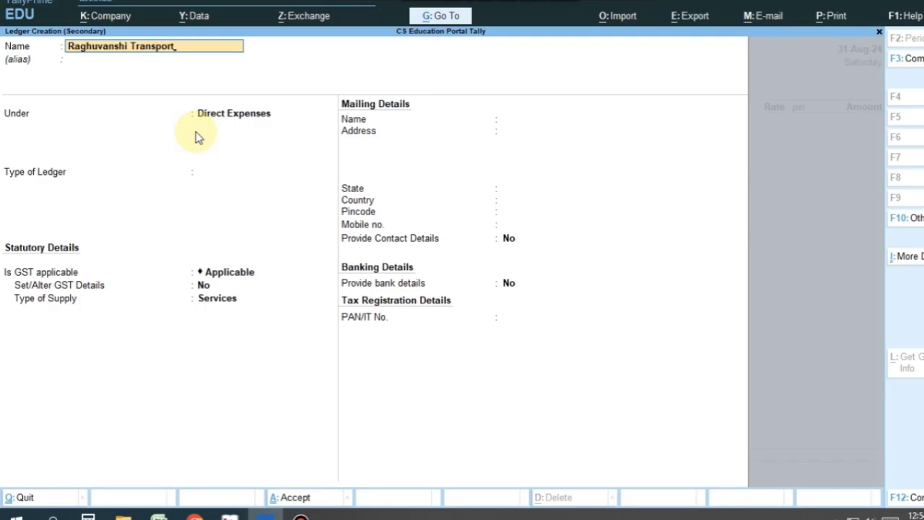
key(Return)
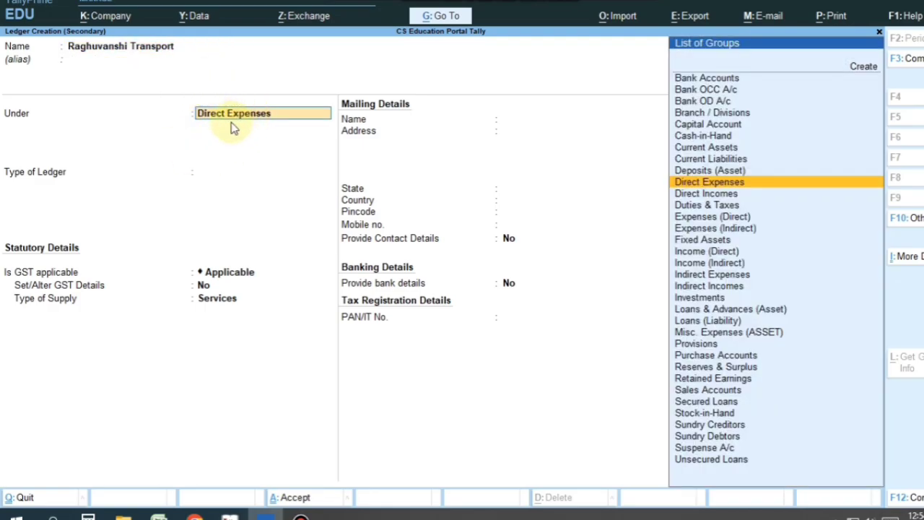
text(Sund)
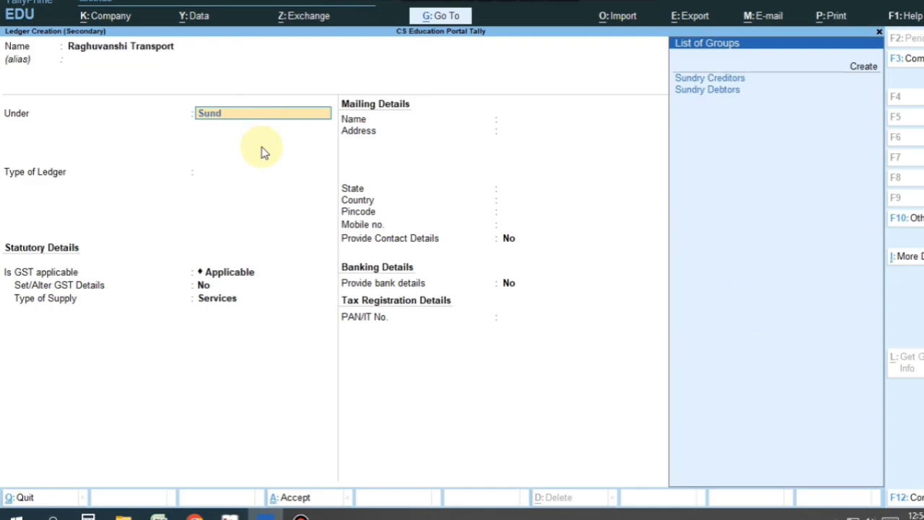
key(Return)
key(Return)
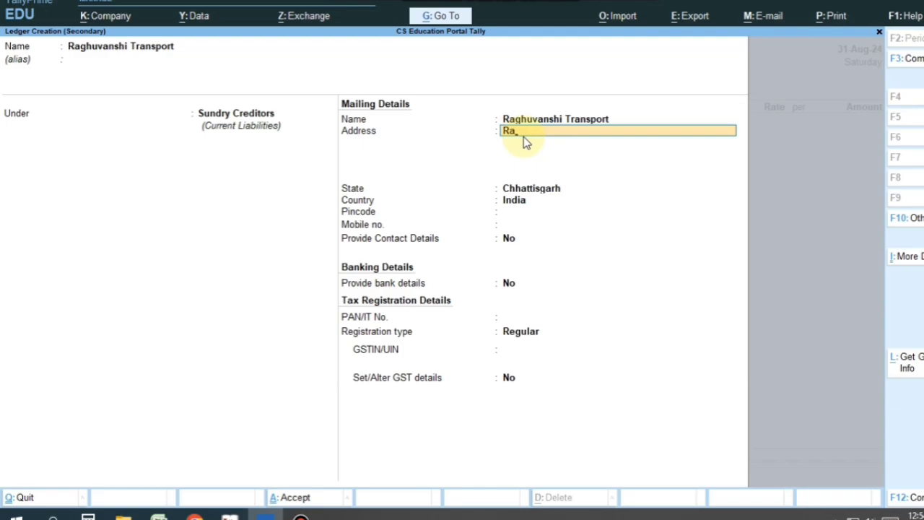
- Fill in the transport supplier's mailing address, accepting Chhattisgarh as the state and India as the country
key(Return)
key(Return)
key(Return)
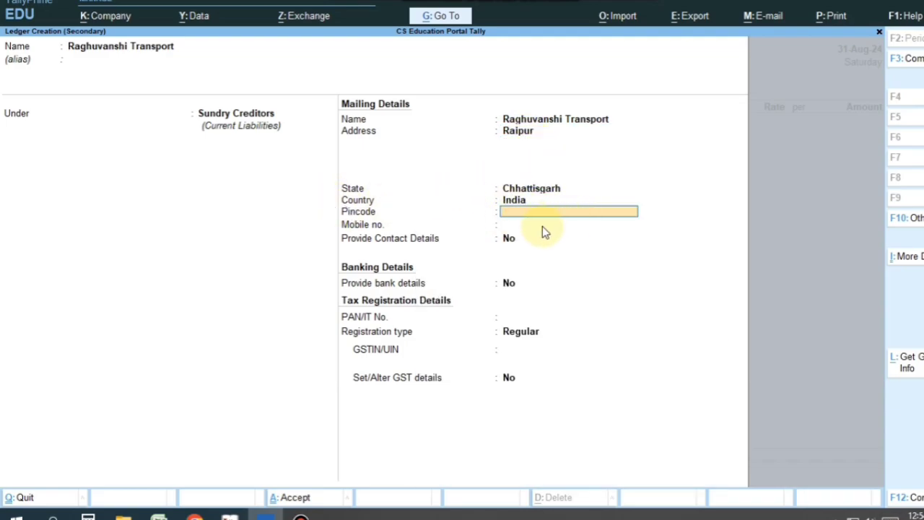
- Set the transport supplier's tax registration type to Unregistered and save the ledger as the voucher's party
click(518, 334)
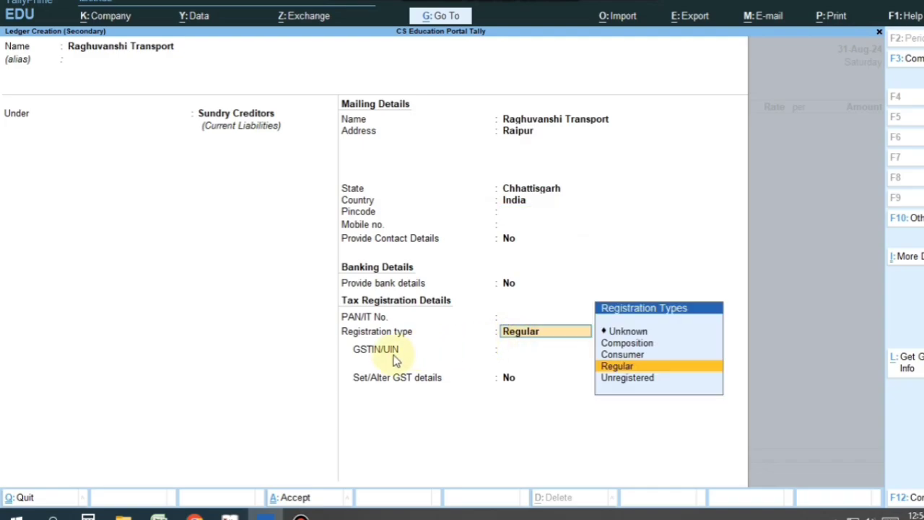
key(Return)
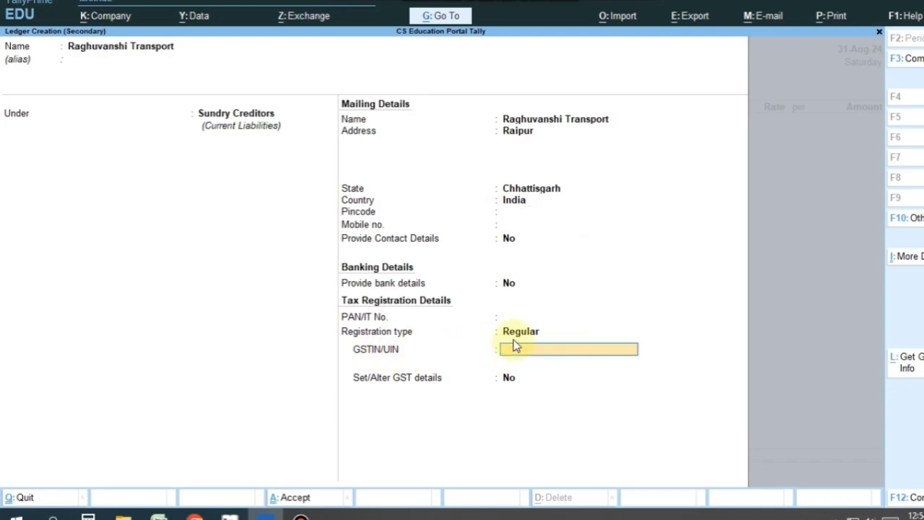
click(512, 335)
click(613, 377)
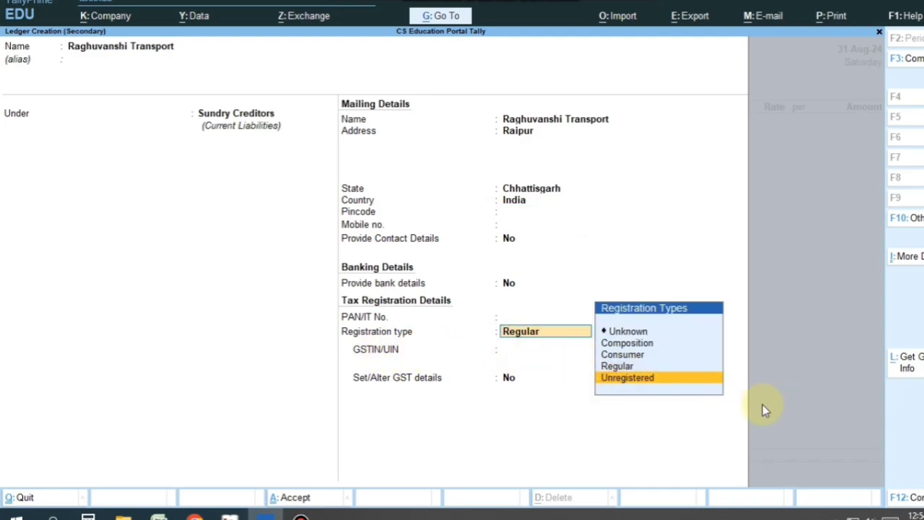
key(Return)
key(Return)
key(Return)
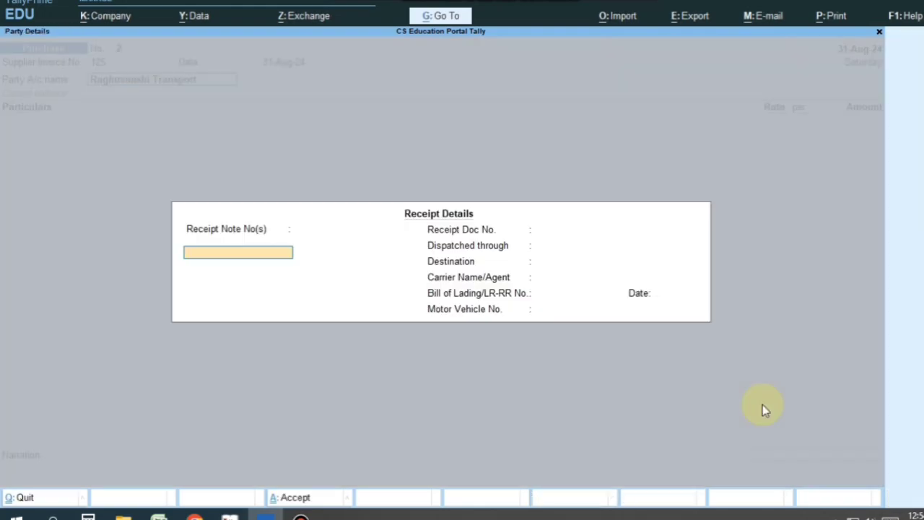
- Leave the voucher's receipt details blank and accept the supplier's party details
key(Return)
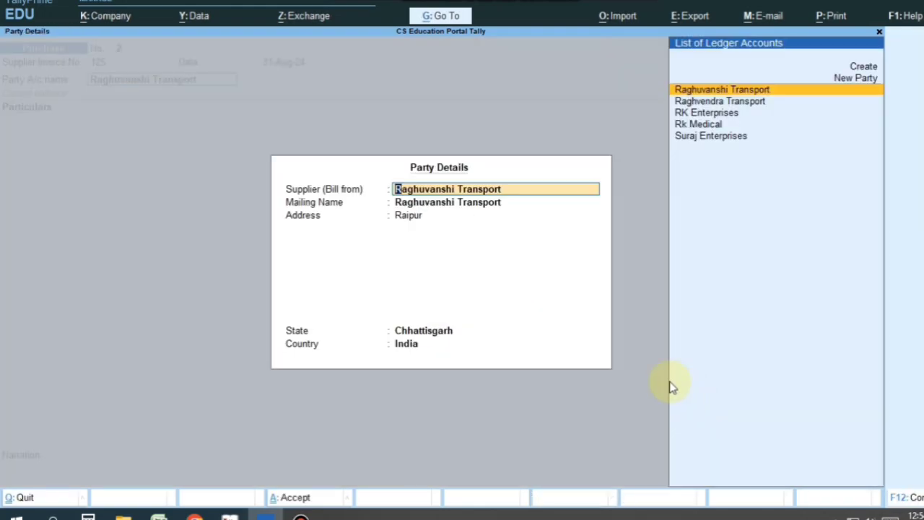
key(ctrl+a)
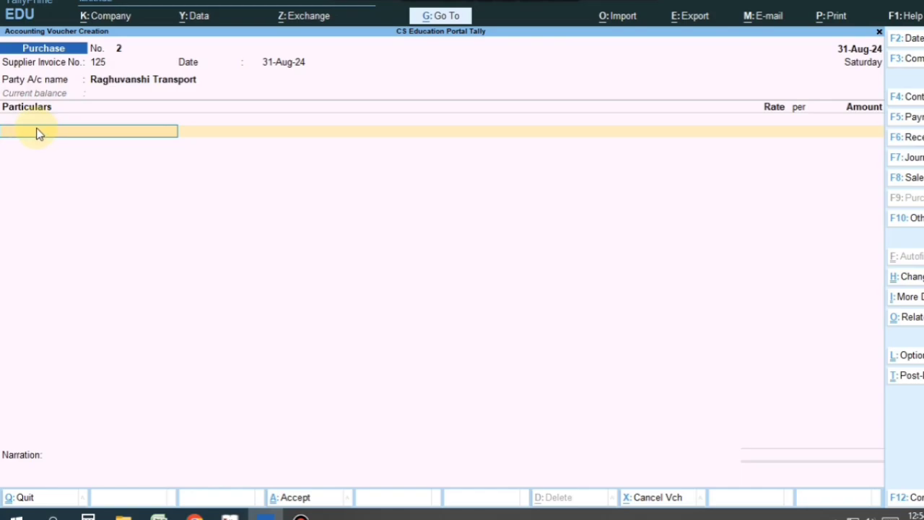
- Create a new ledger named Transport Charge (RCM) under Direct Expenses from the voucher's particulars
key(alt)
key(alt+c)
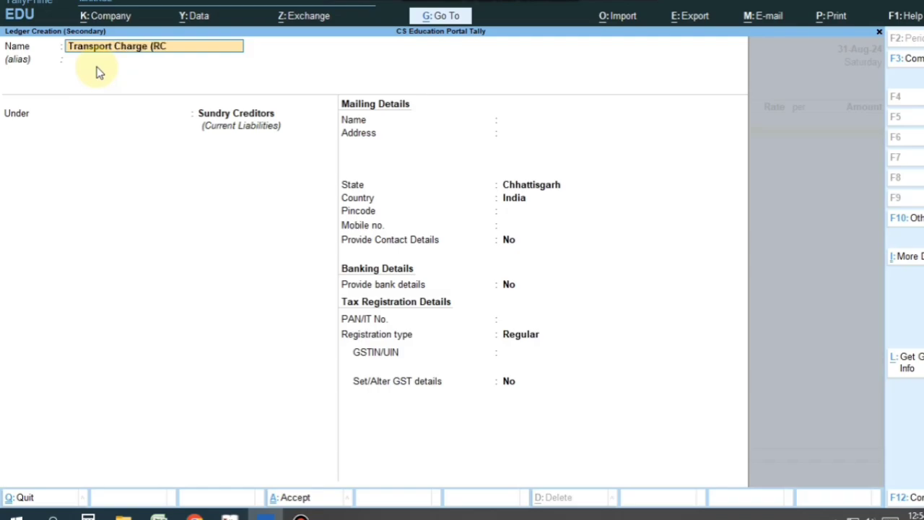
text(M))
key(Return)
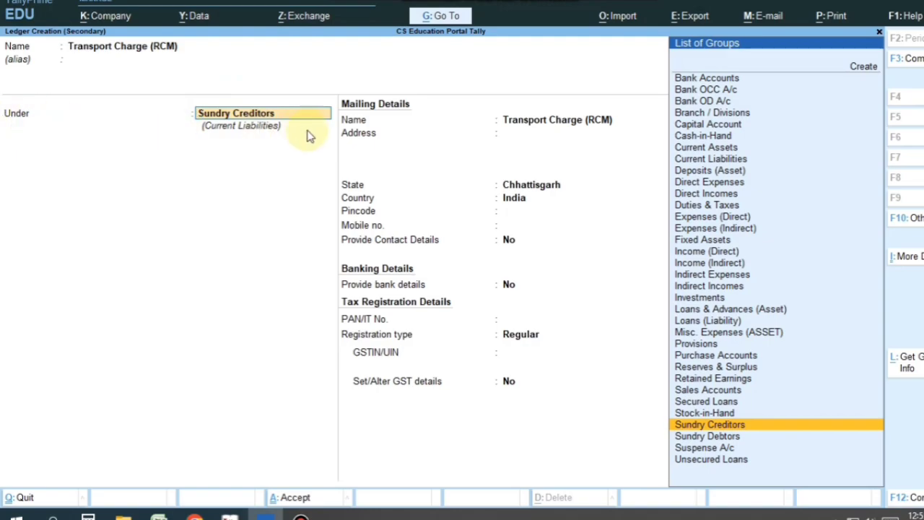
text(Dire)
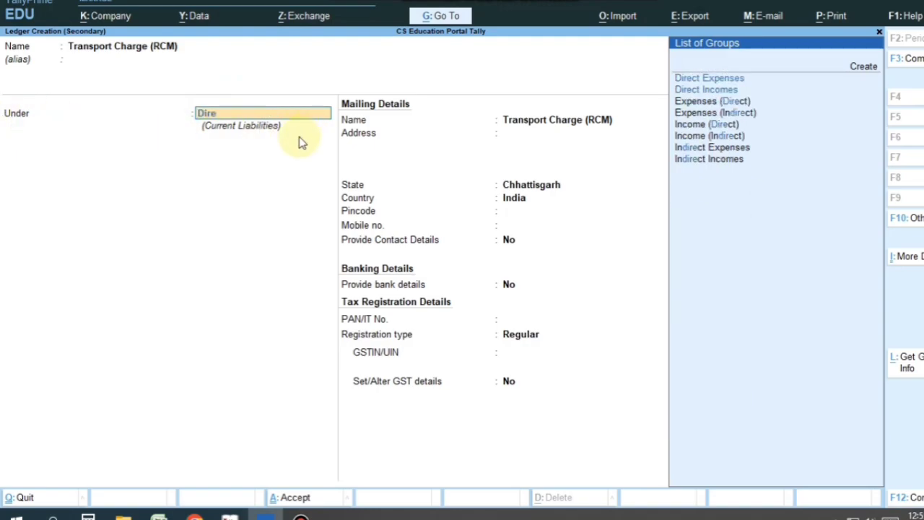
text(ct)
key(Return)
key(Return)
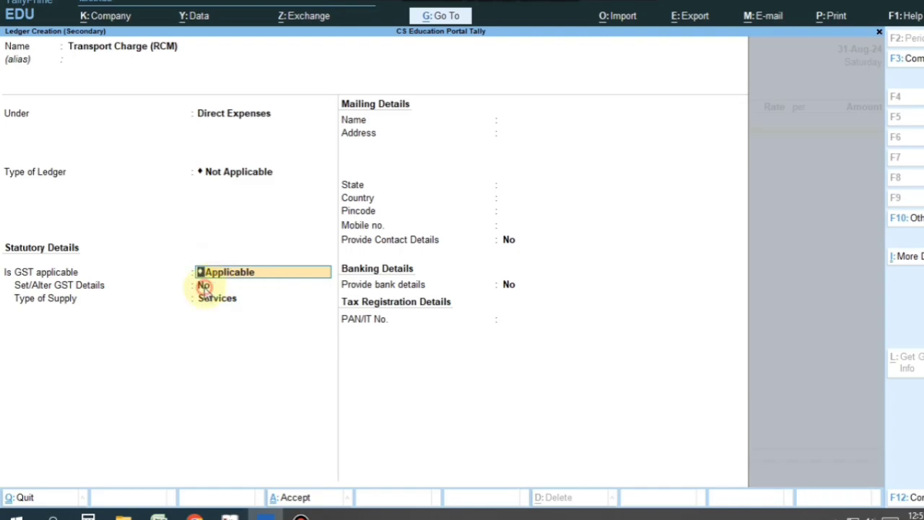
- Turn on GST details for the transport charge ledger and enter HSN/SAC code 12345 without a description
click(205, 288)
text(y)
key(Return)
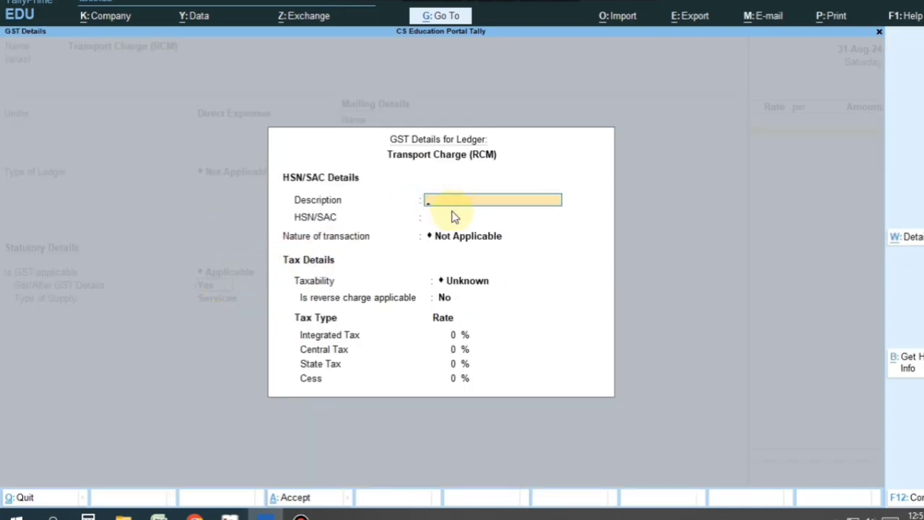
key(Return)
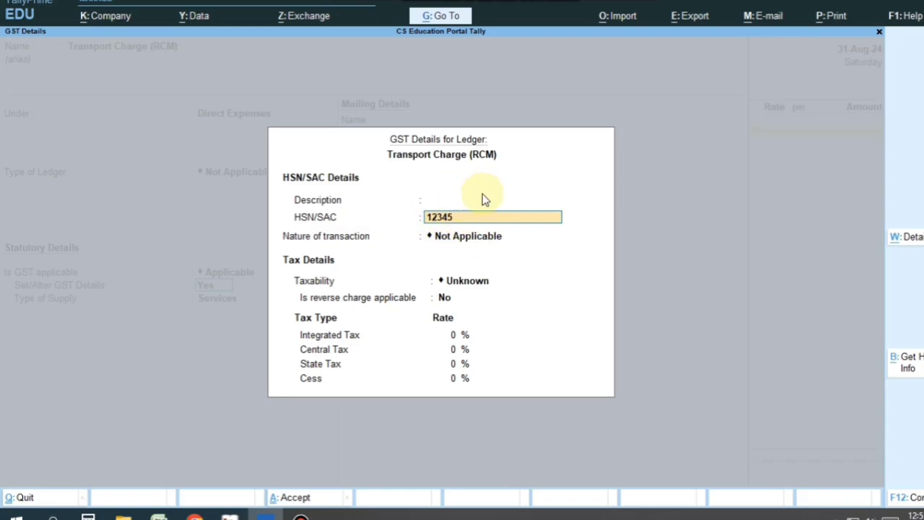
key(Return)
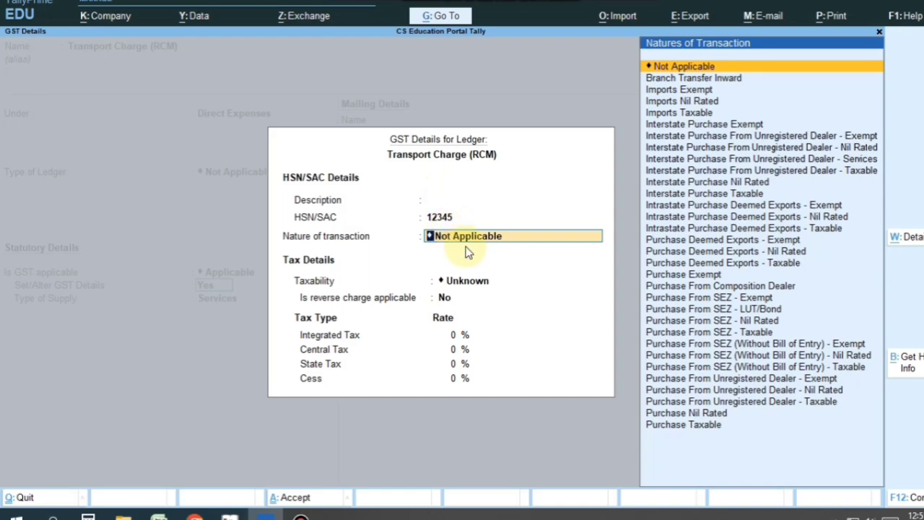
- Keep the nature of transaction as Not Applicable and set the transport charge's taxability to Taxable
key(Return)
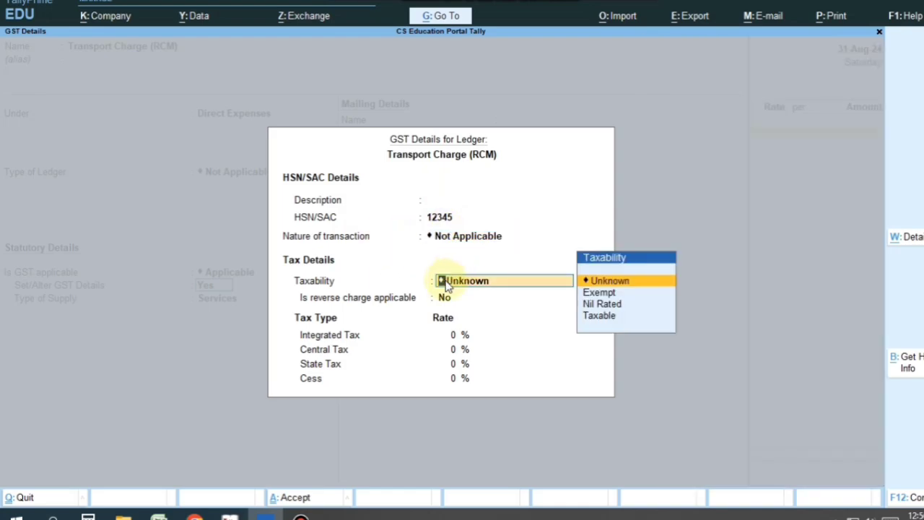
click(599, 317)
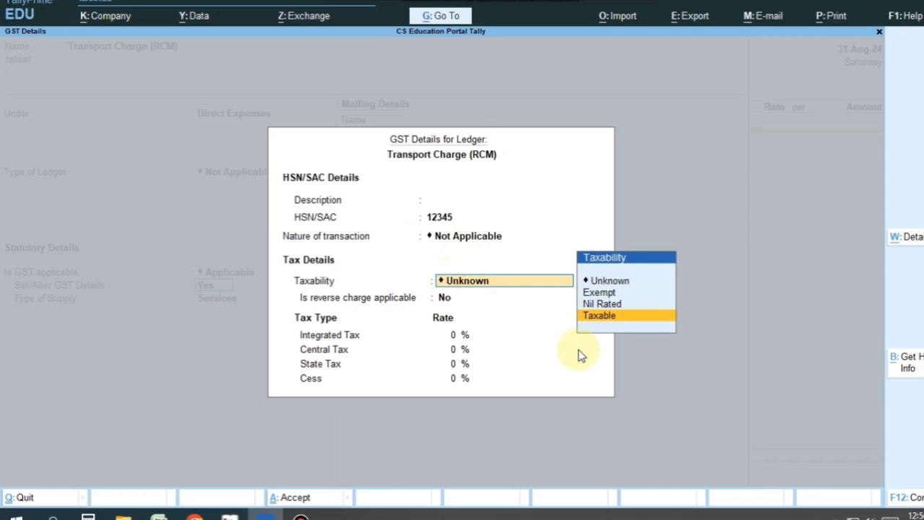
key(Return)
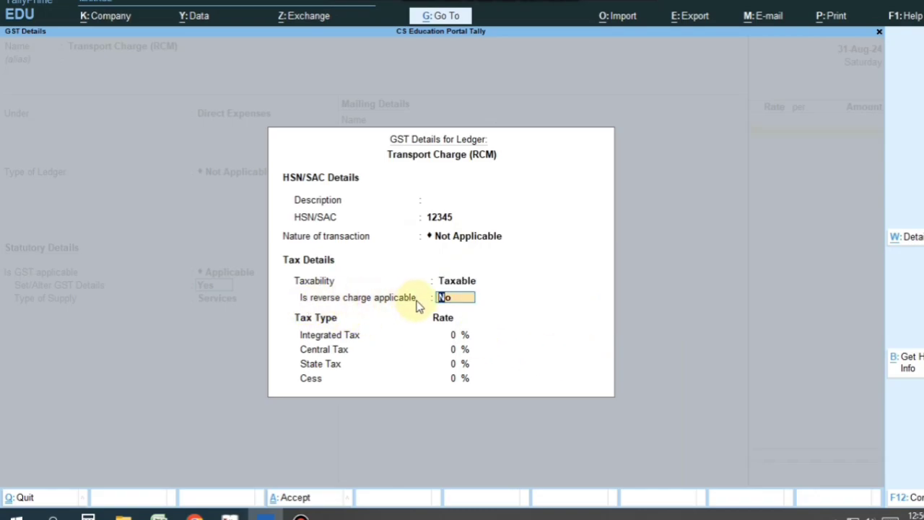
- Ensure Enable Reverse Charge calculation is Yes in the GST configuration and mark reverse charge as applicable for the ledger
key(F12)
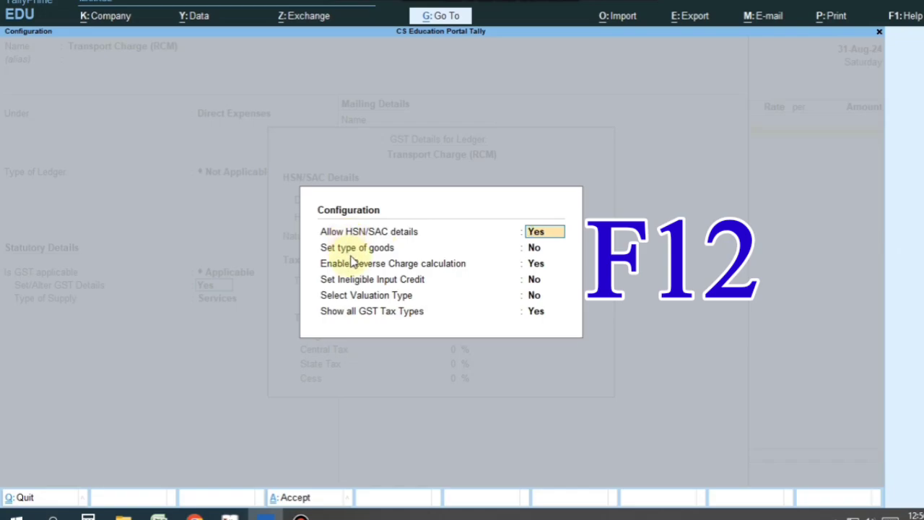
click(352, 264)
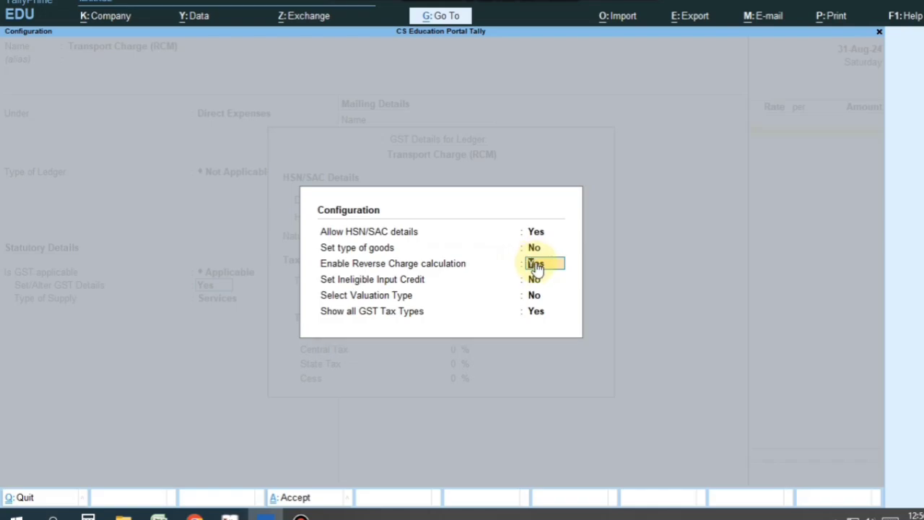
key(ctrl+a)
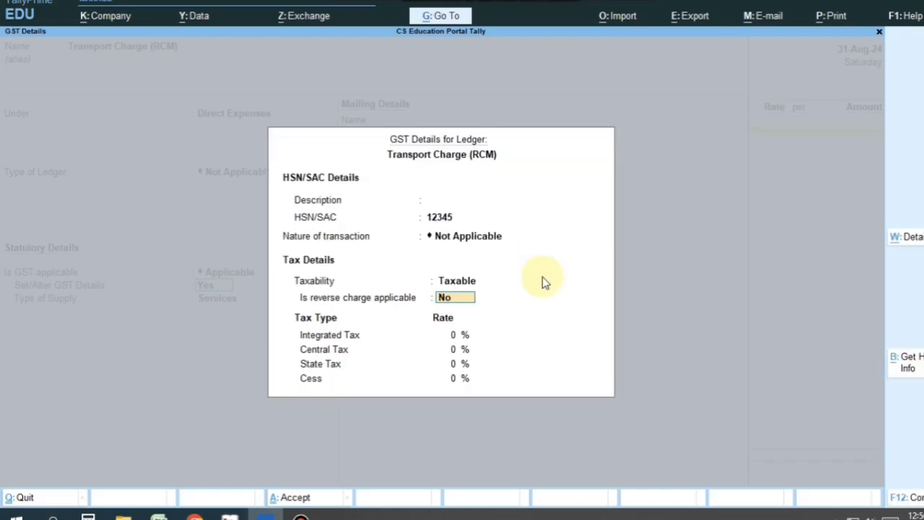
text(y)
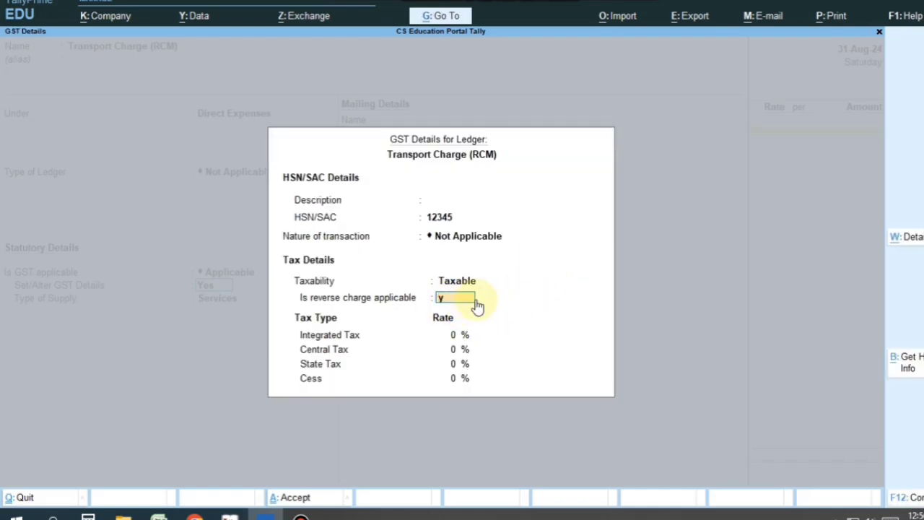
key(Return)
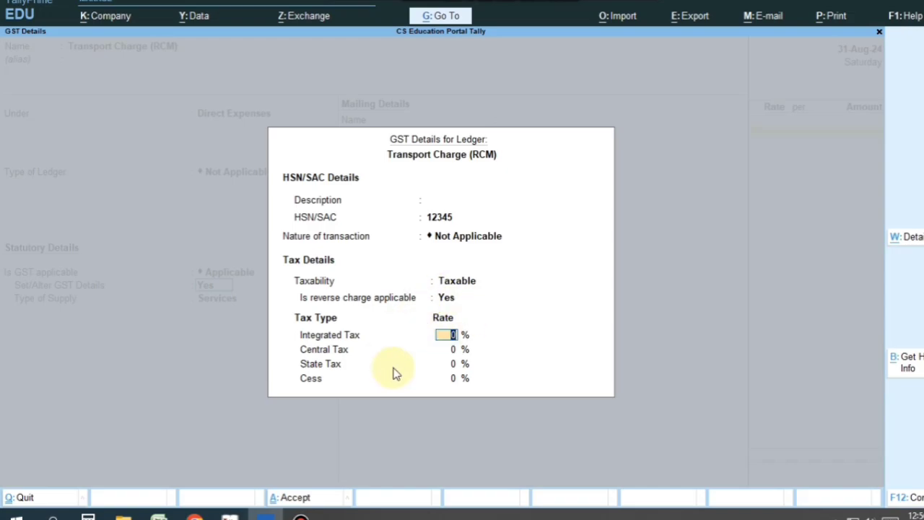
- Set the transport charge ledger's integrated tax rate to 5%, keep Services as the supply type, and save the ledger
text(5)
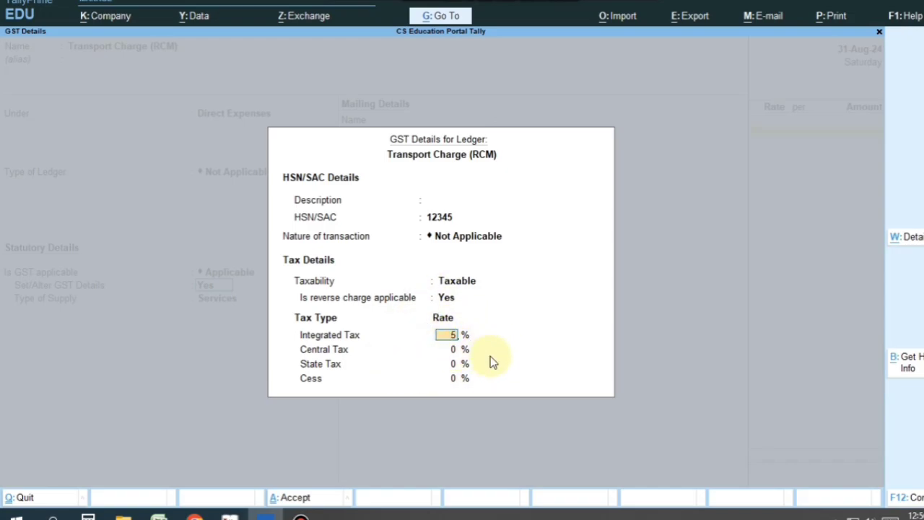
key(Return)
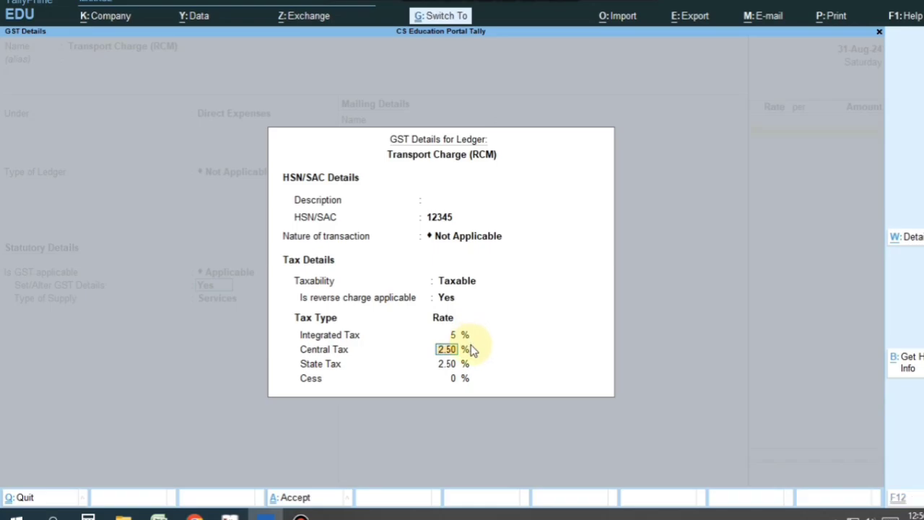
key(ctrl+a)
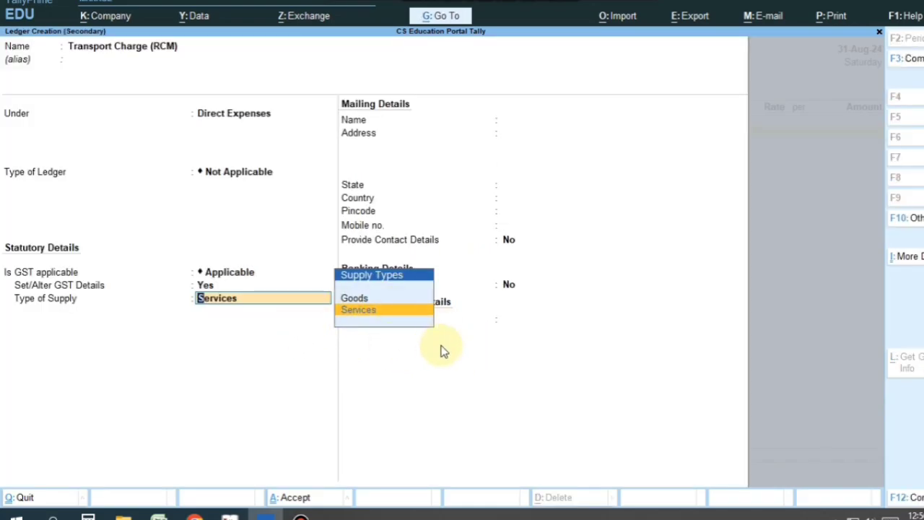
key(Return)
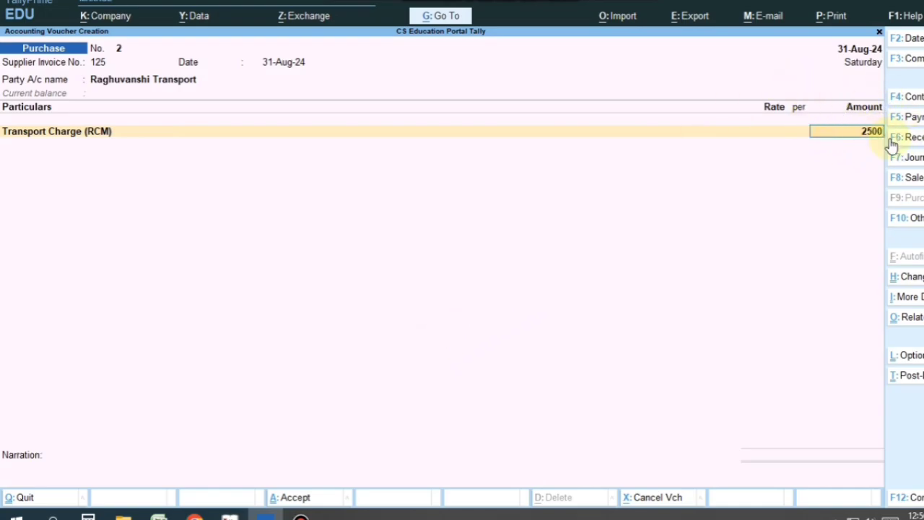
- Enter 2500 as the Transport Charge (RCM) amount and allocate it On Account in the supplier's bill-wise details
key(Return)
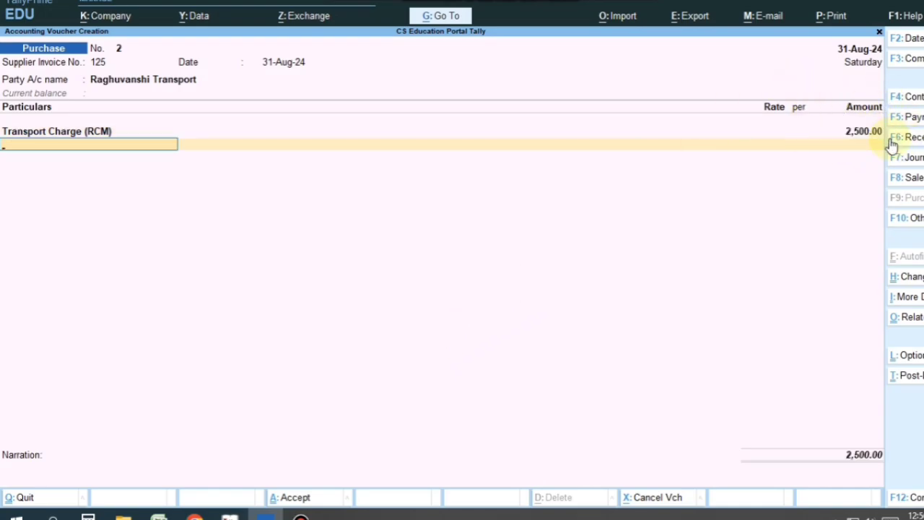
key(Return)
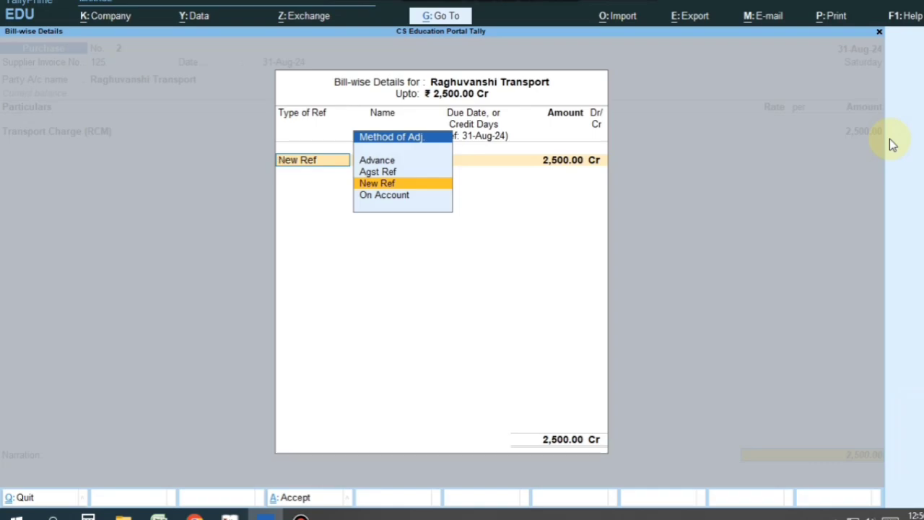
key(Down)
key(Return)
key(Return)
key(Return)
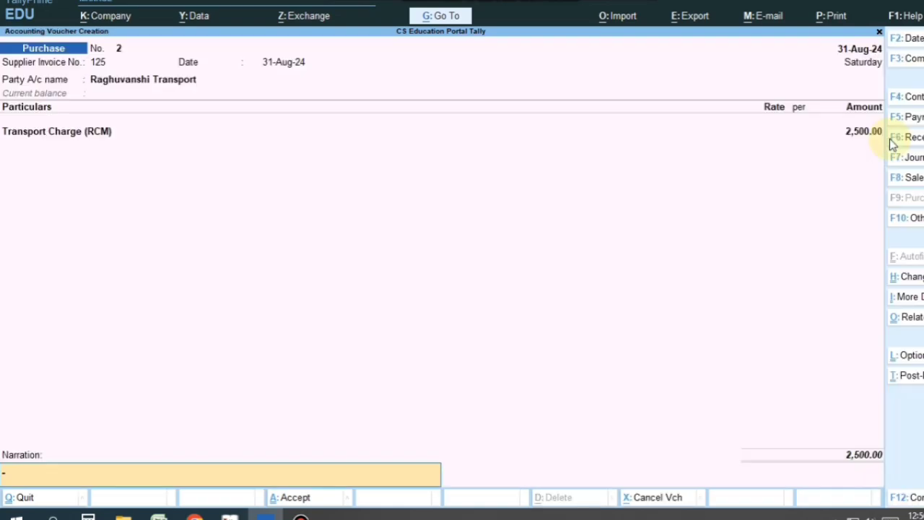
- Save the purchase voucher without a narration and leave voucher entry
key(Return)
key(Return)
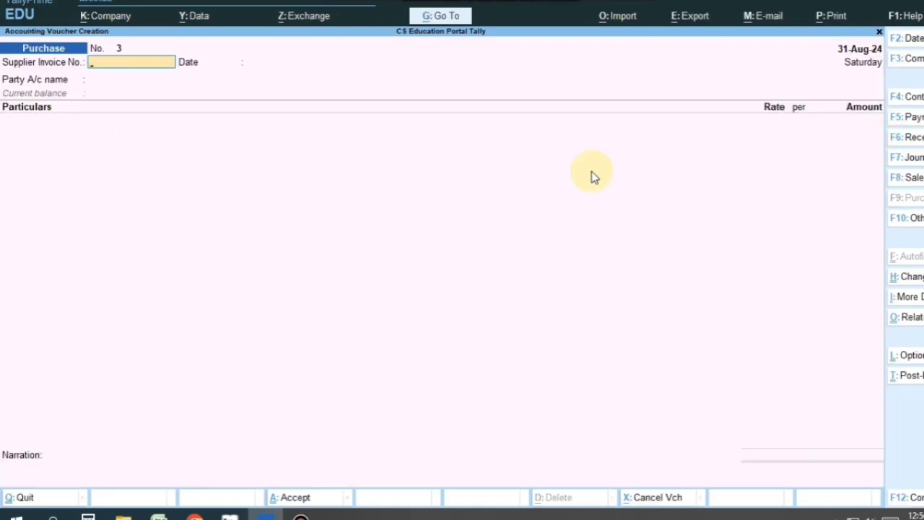
key(Escape)
key(y)
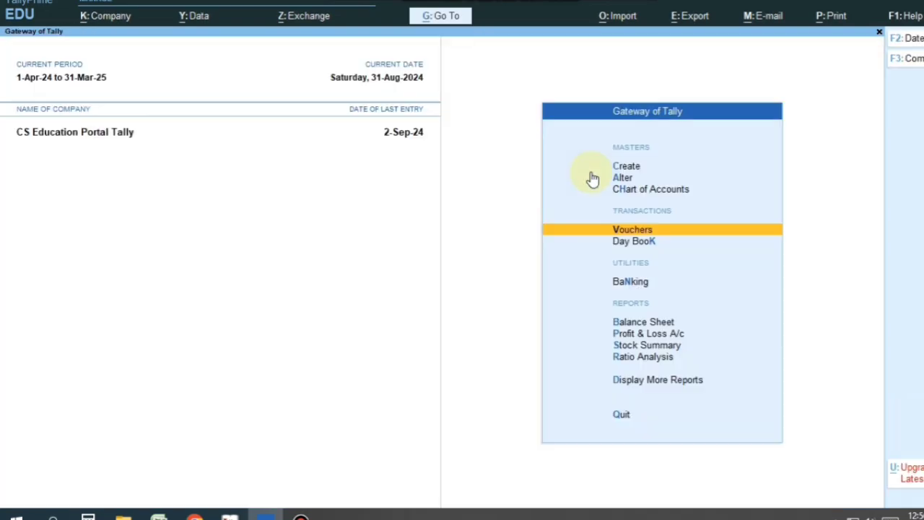
- Display the GSTR-3B report from the GST reports
click(629, 380)
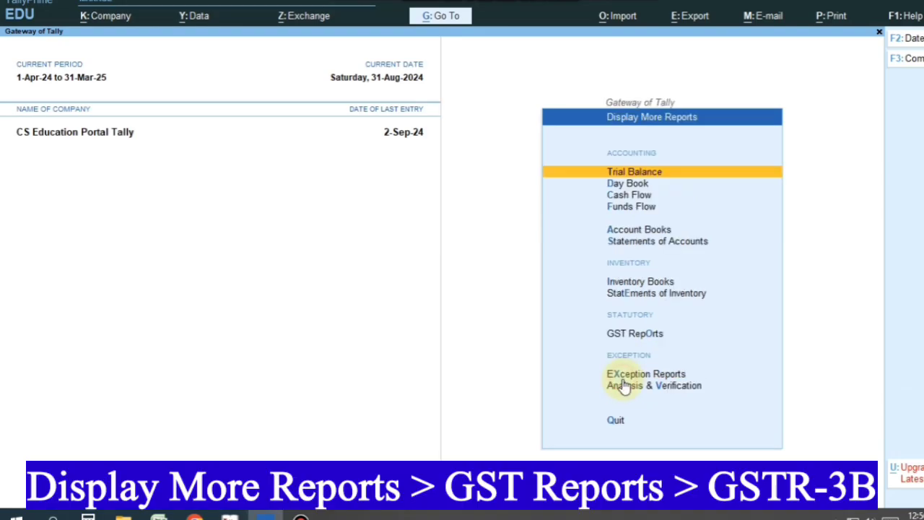
click(650, 338)
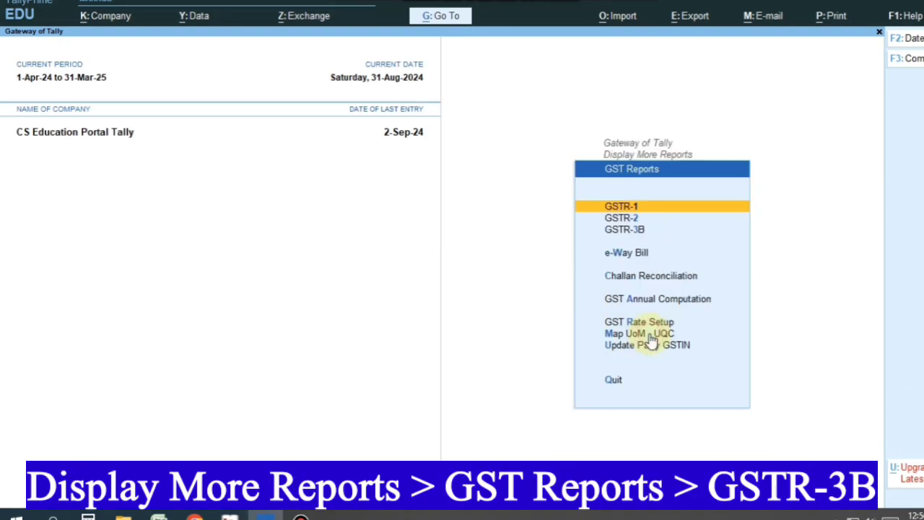
click(628, 231)
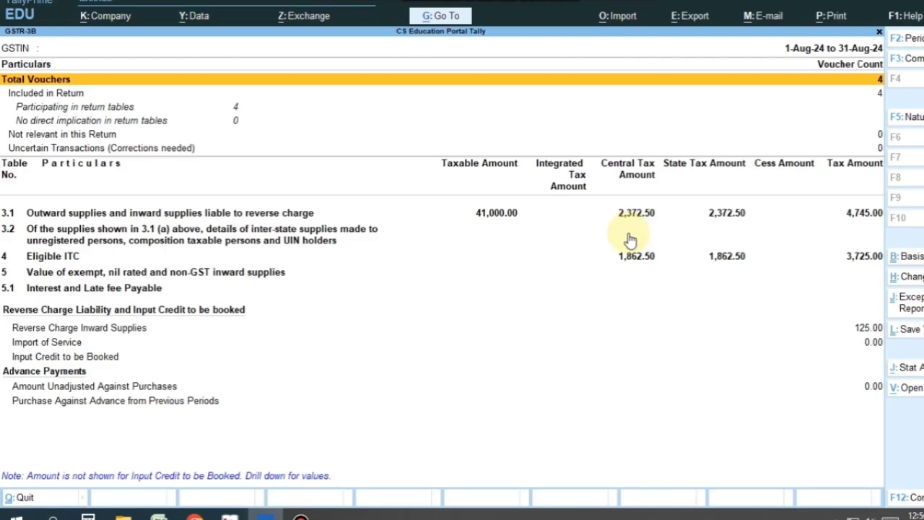
- Drill down from Reverse Charge Inward Supplies to the Raghuvanshi Transport purchase voucher, examine its tax liability, and return to the GSTR-3B summary
click(80, 328)
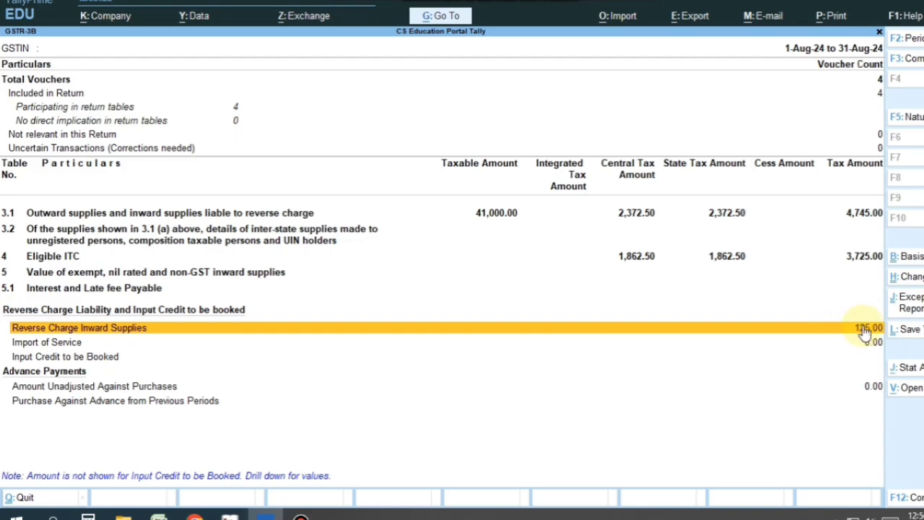
key(Return)
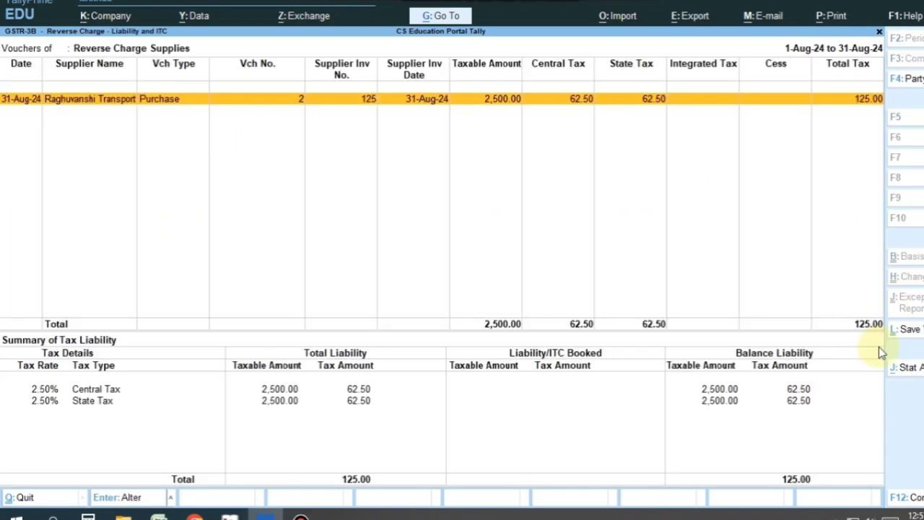
key(Return)
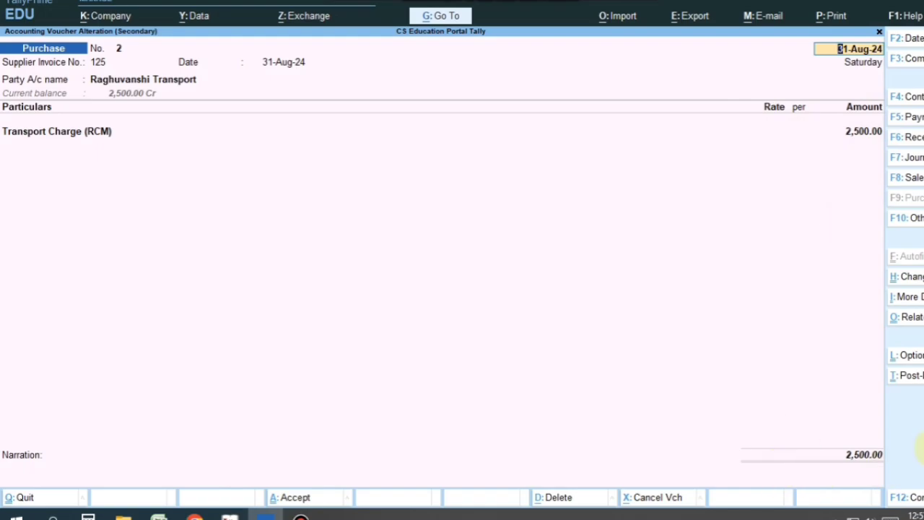
key(Escape)
key(y)
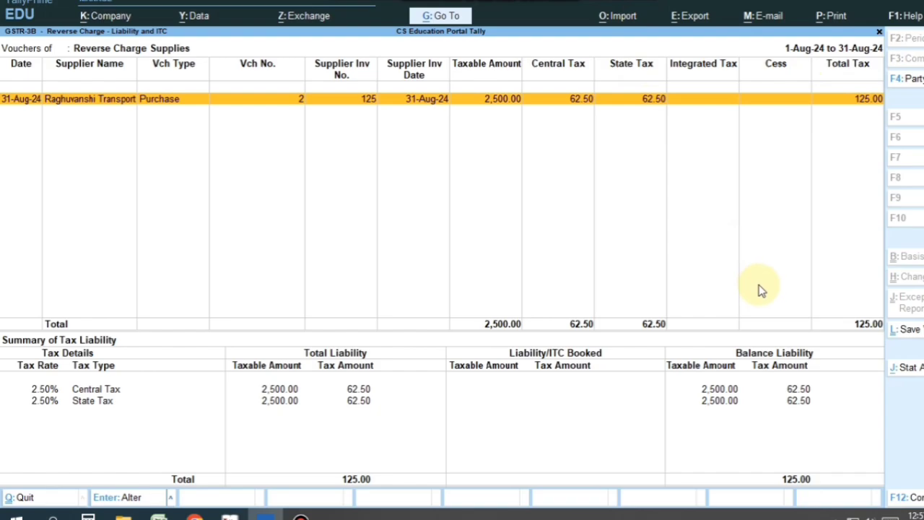
key(Escape)
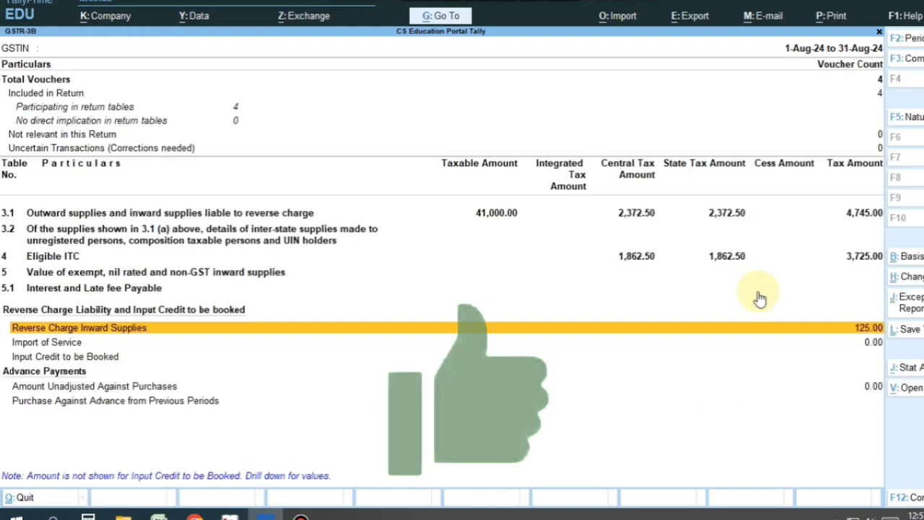